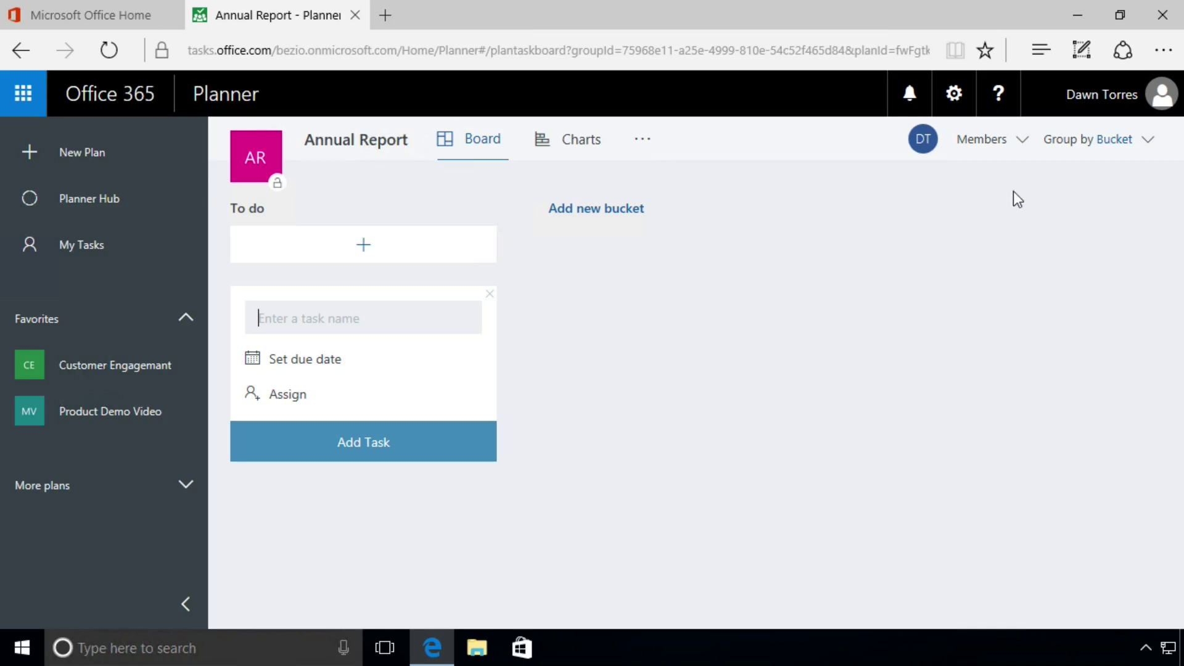
# Search for three colleagues by name and add each one as a member of the plan
pyautogui.click(1023, 145)
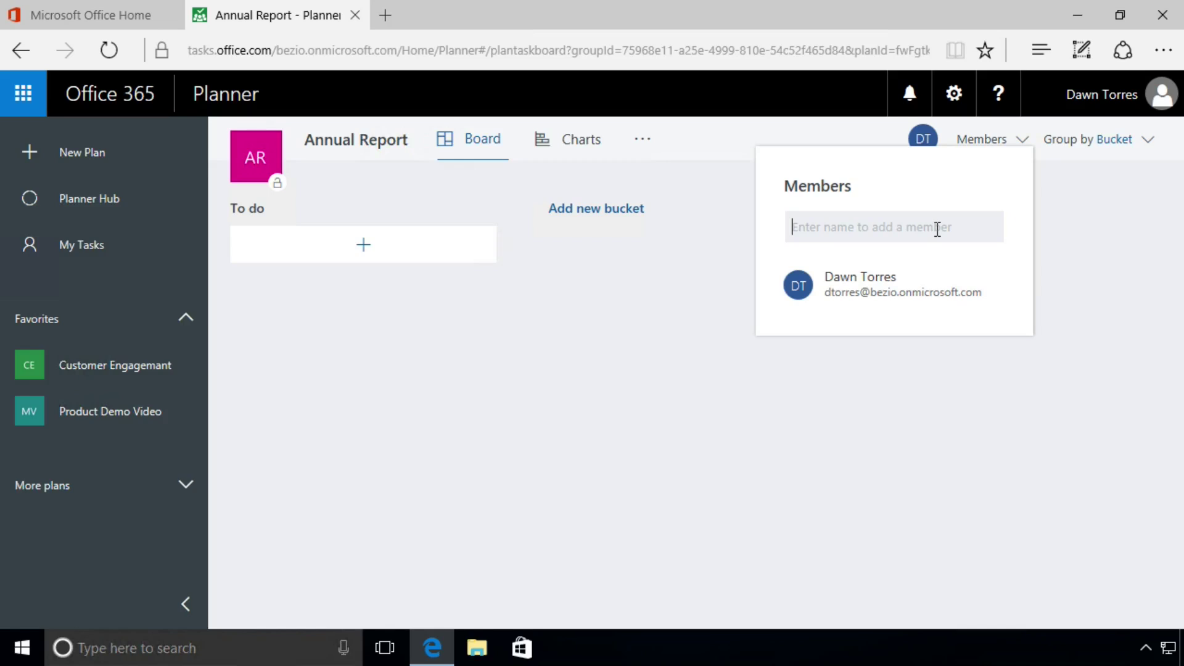
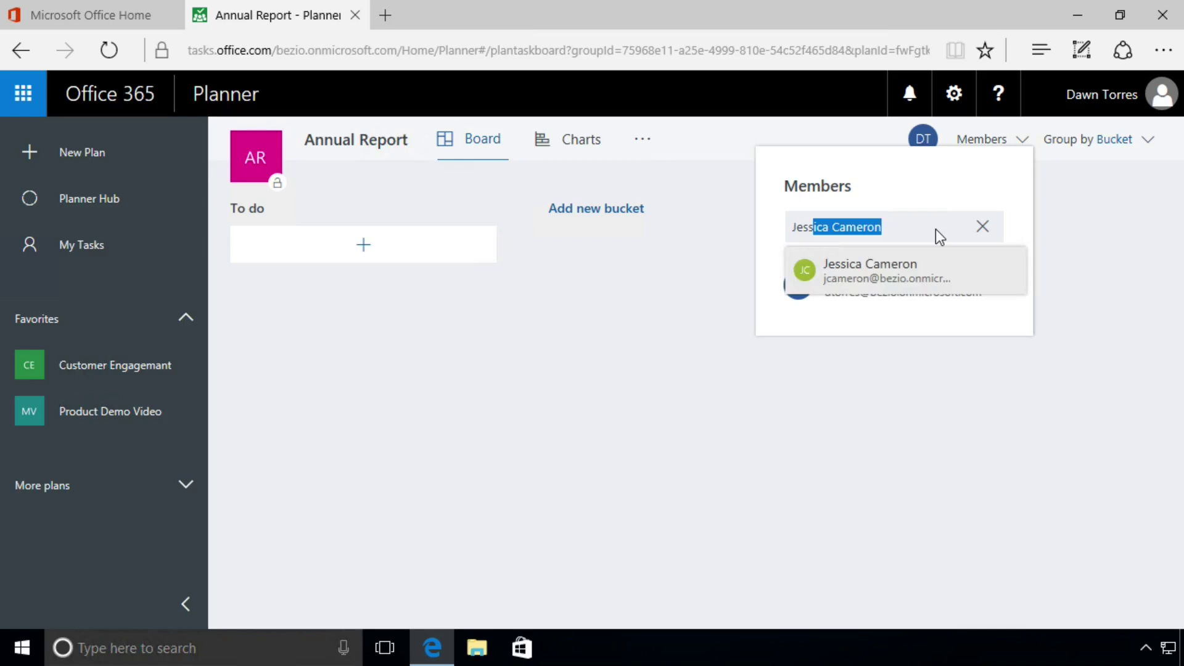
pyautogui.click(930, 283)
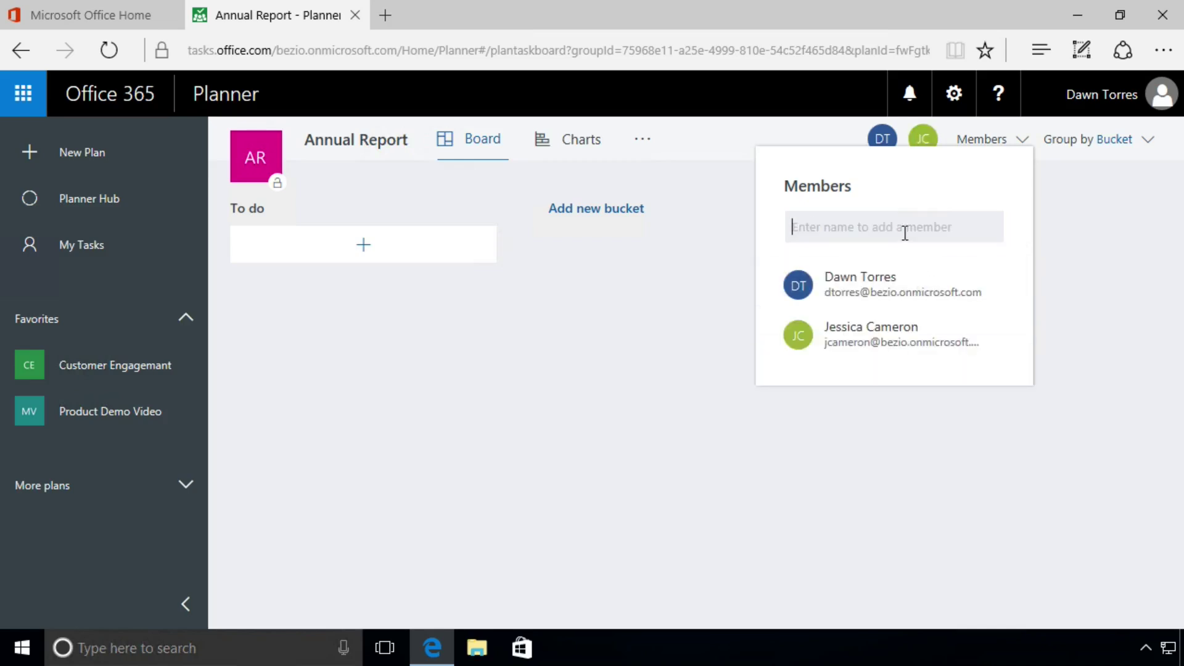
pyautogui.write('rober')
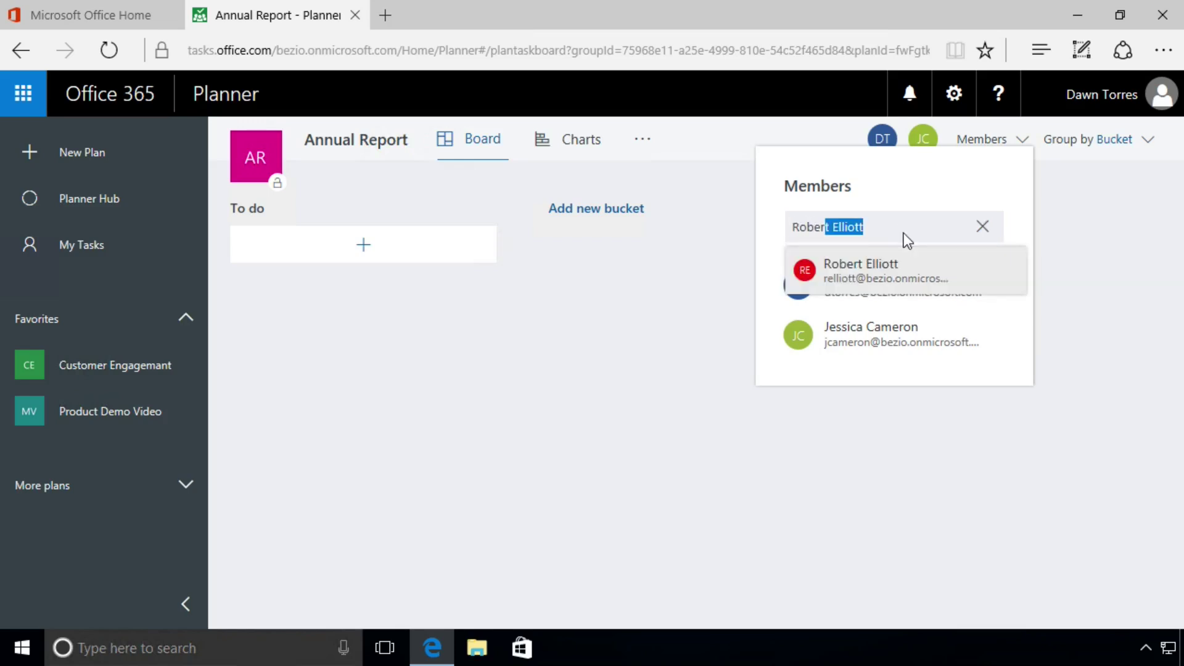
pyautogui.click(890, 275)
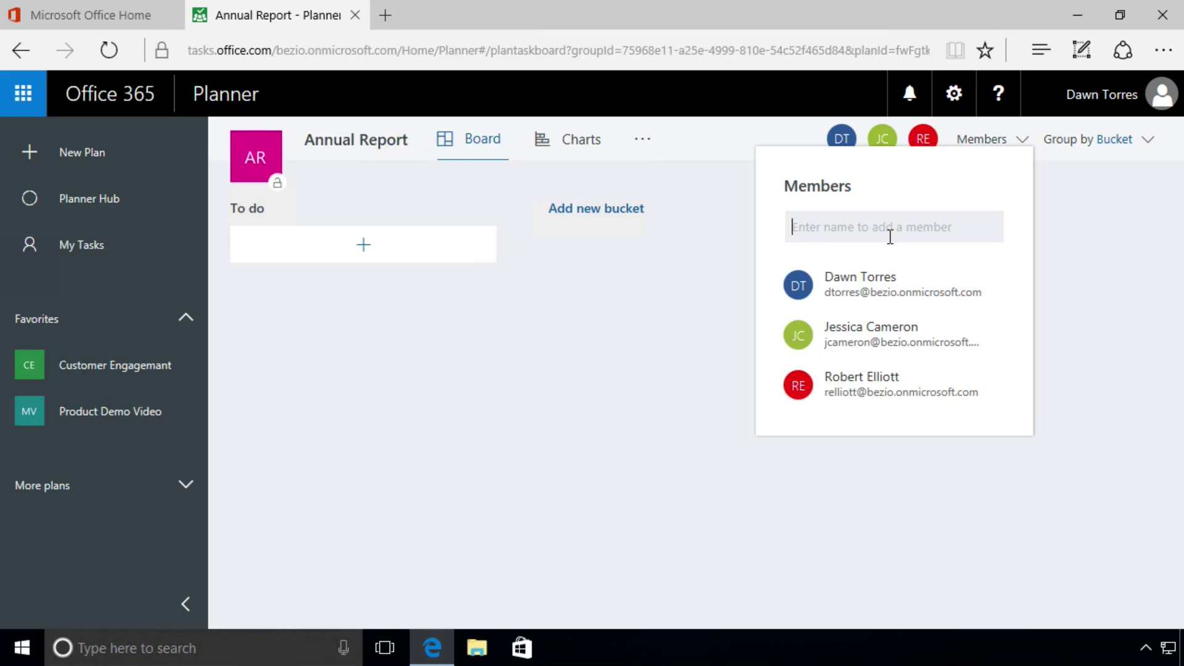
pyautogui.write('cathy')
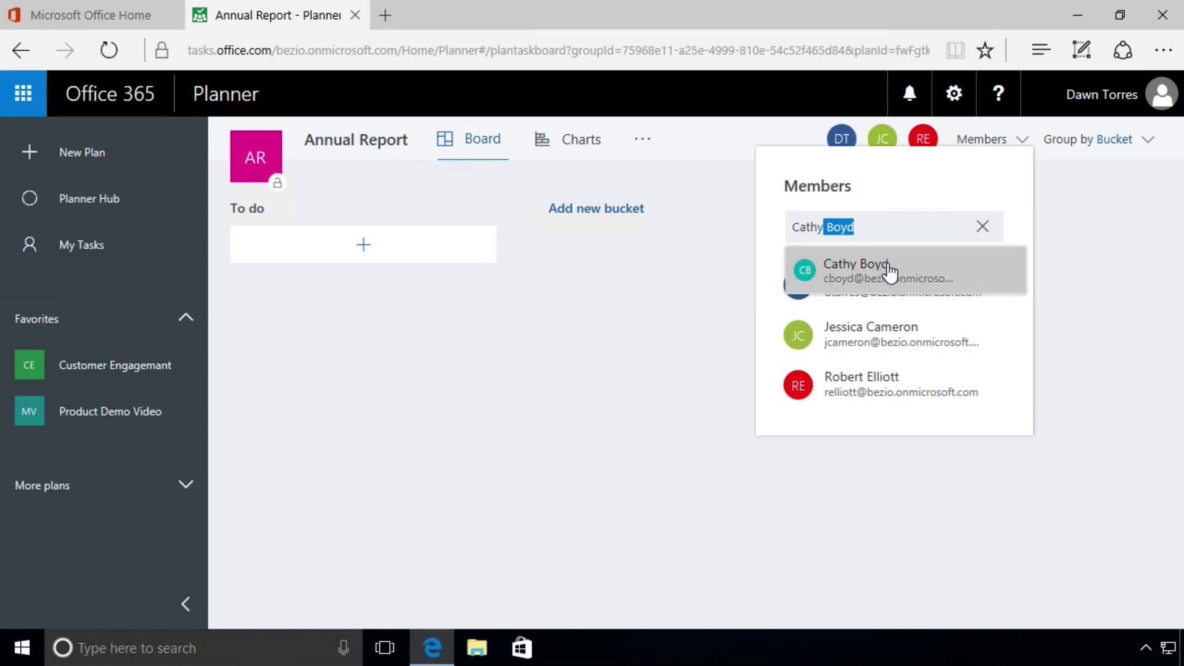
pyautogui.click(889, 276)
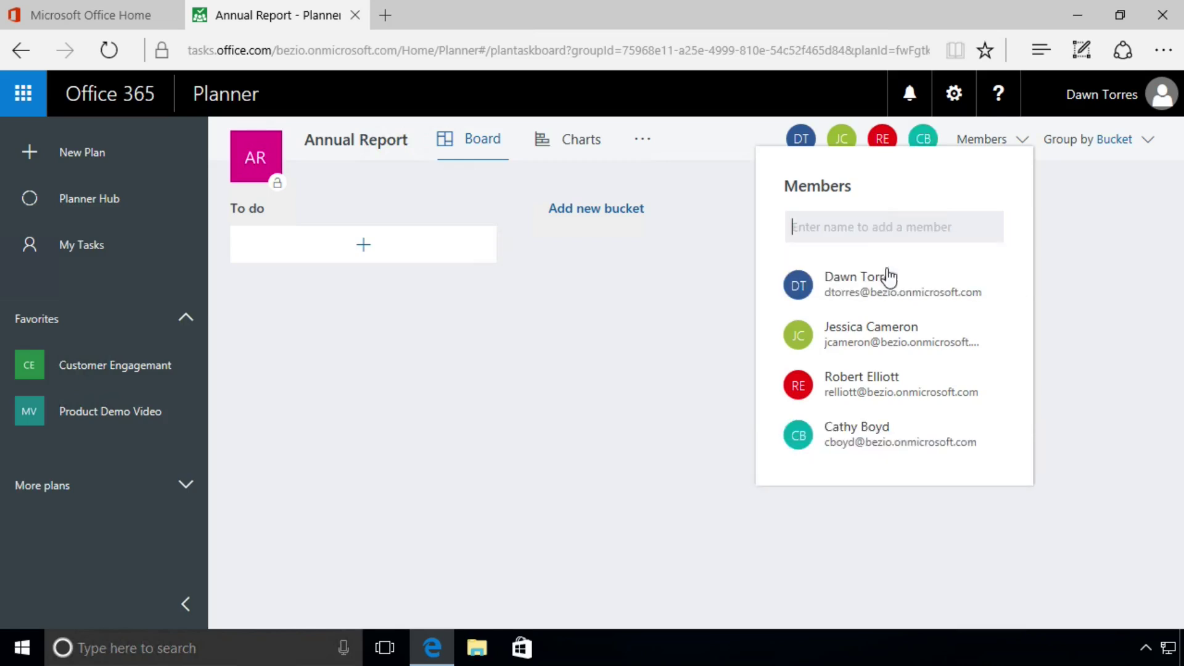
pyautogui.click(1097, 279)
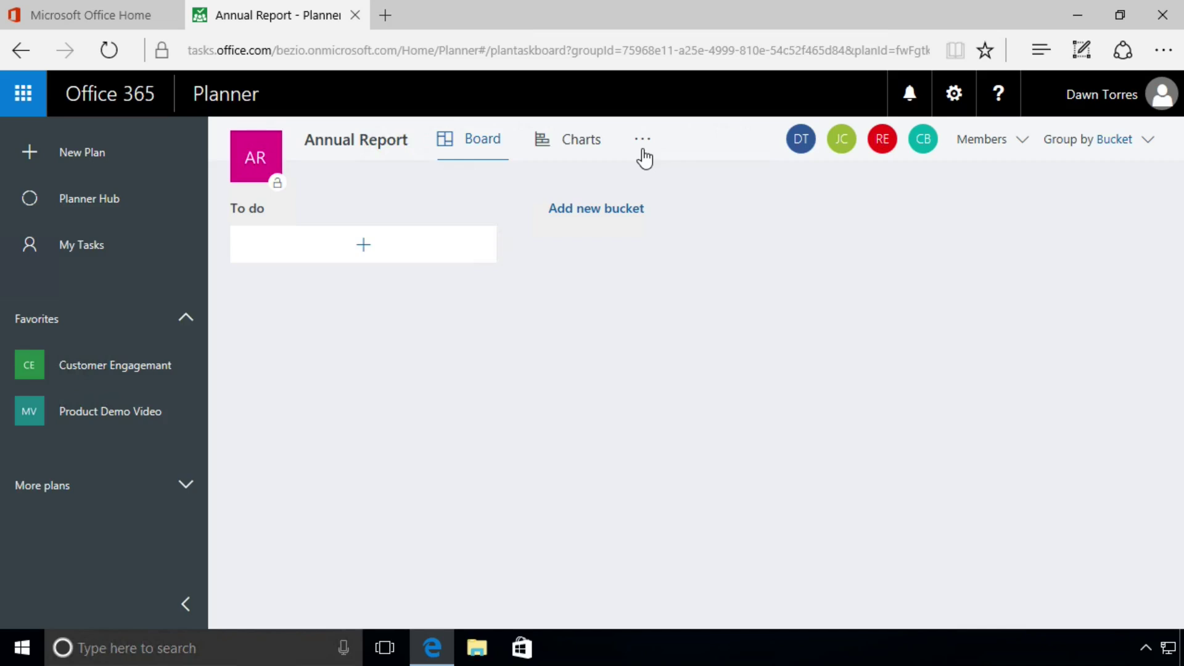
# Open the Annual Report group's Members page in Outlook from the plan's ... menu
pyautogui.click(643, 145)
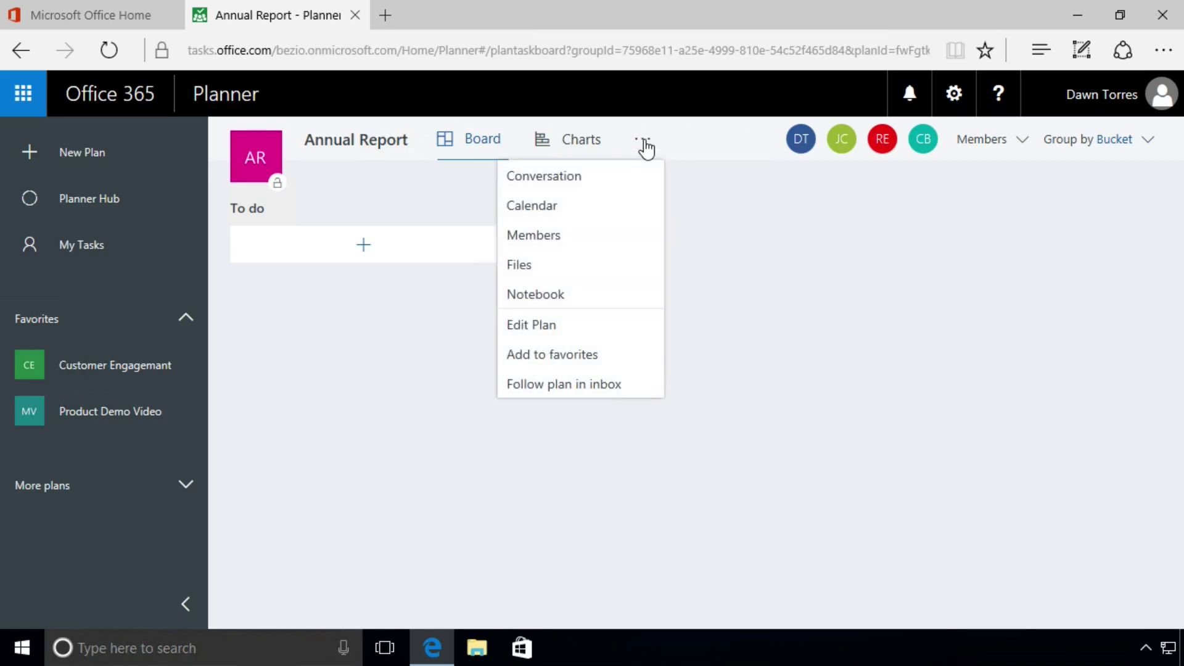
pyautogui.click(563, 240)
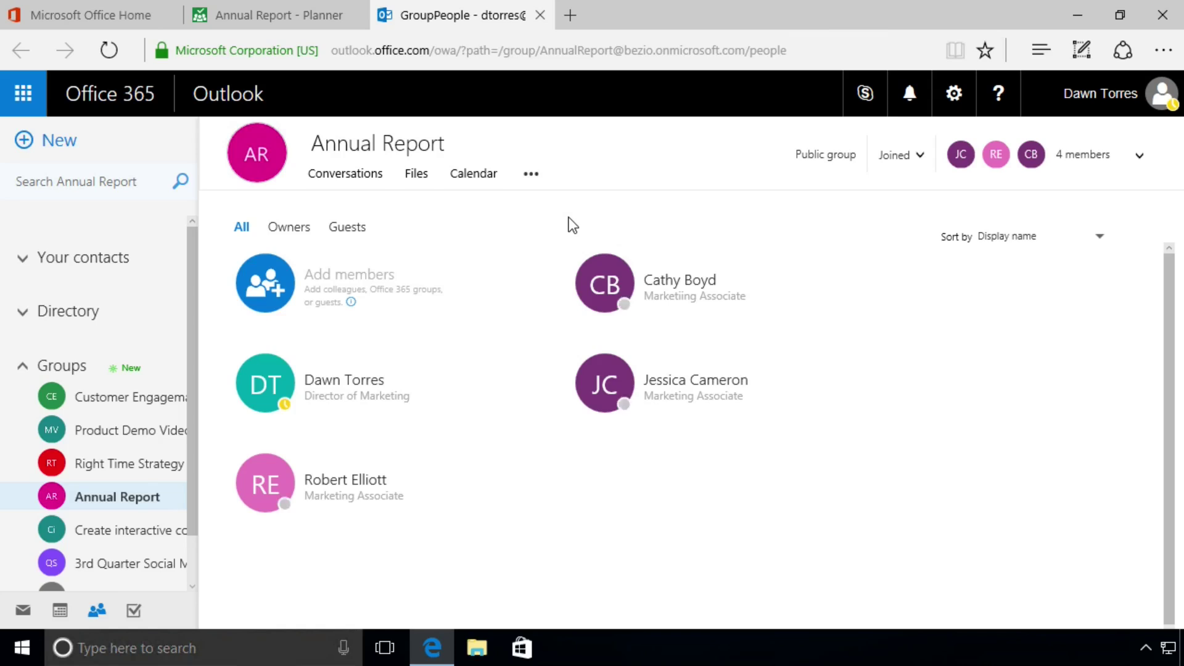
# View a member's contact details, then bring up the Add members panel
pyautogui.click(775, 282)
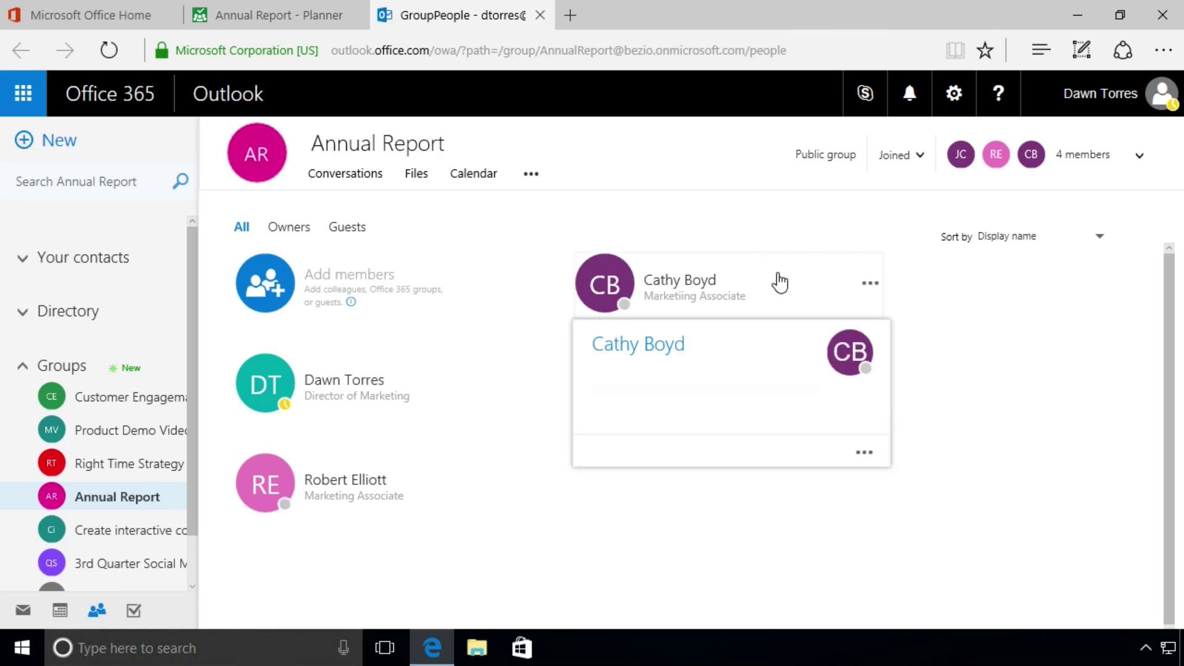
pyautogui.click(279, 290)
# Search for and add two more colleagues to the group, then save, bringing it to 6 members
pyautogui.click(962, 333)
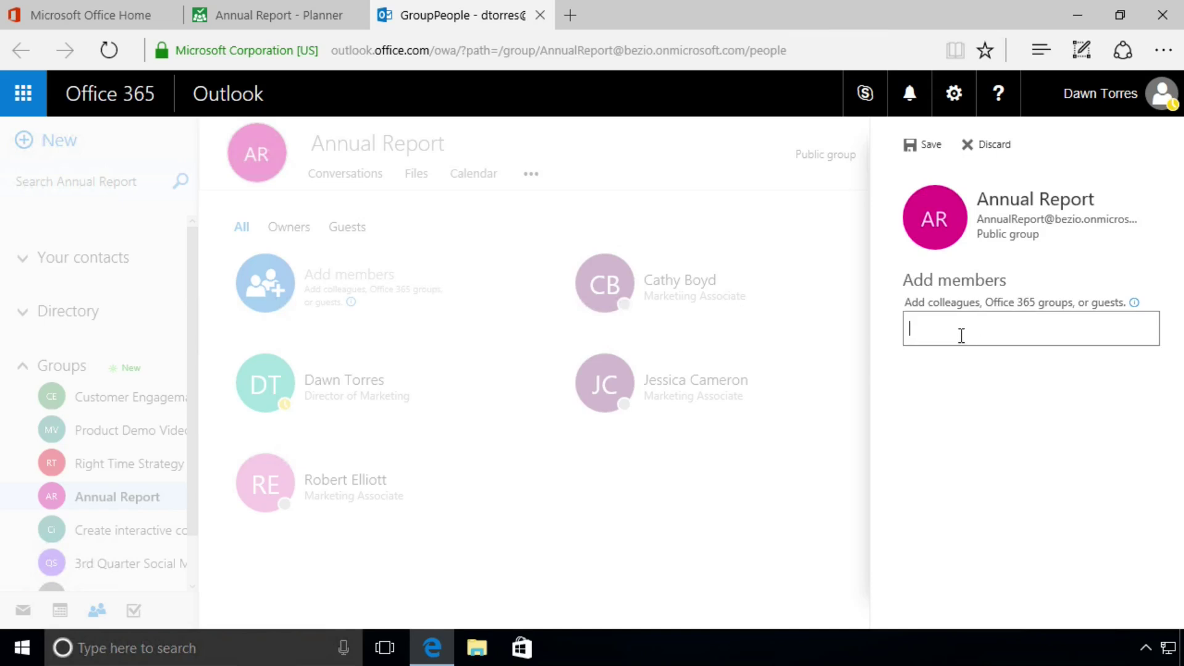
pyautogui.write('hart')
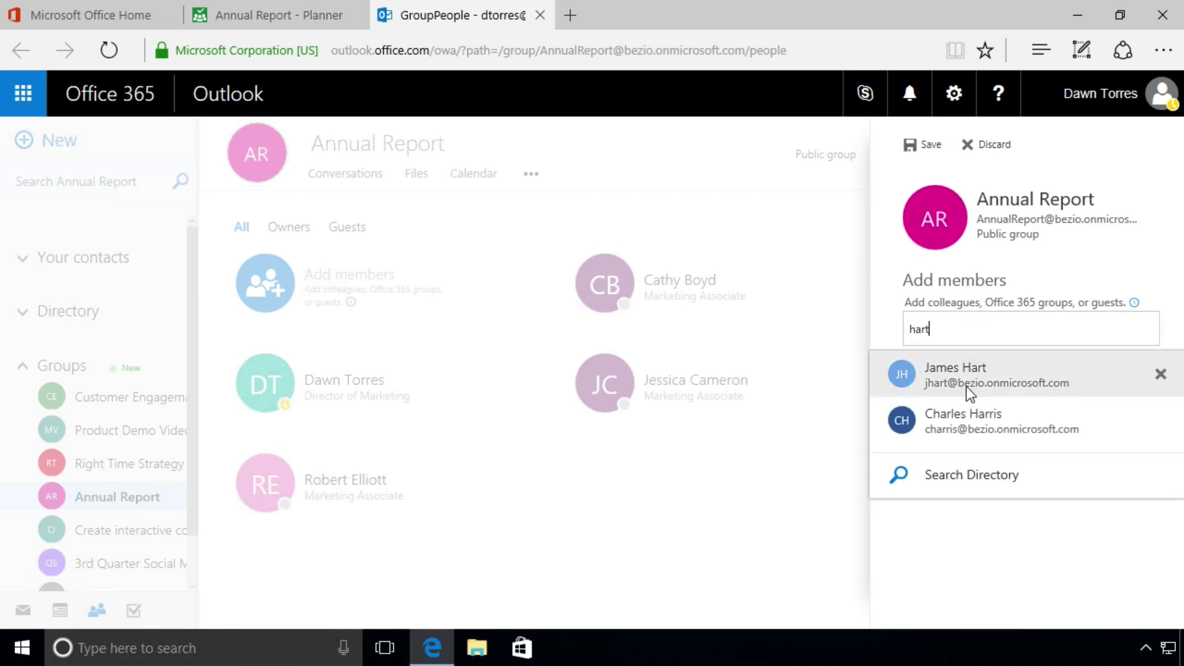
pyautogui.click(968, 385)
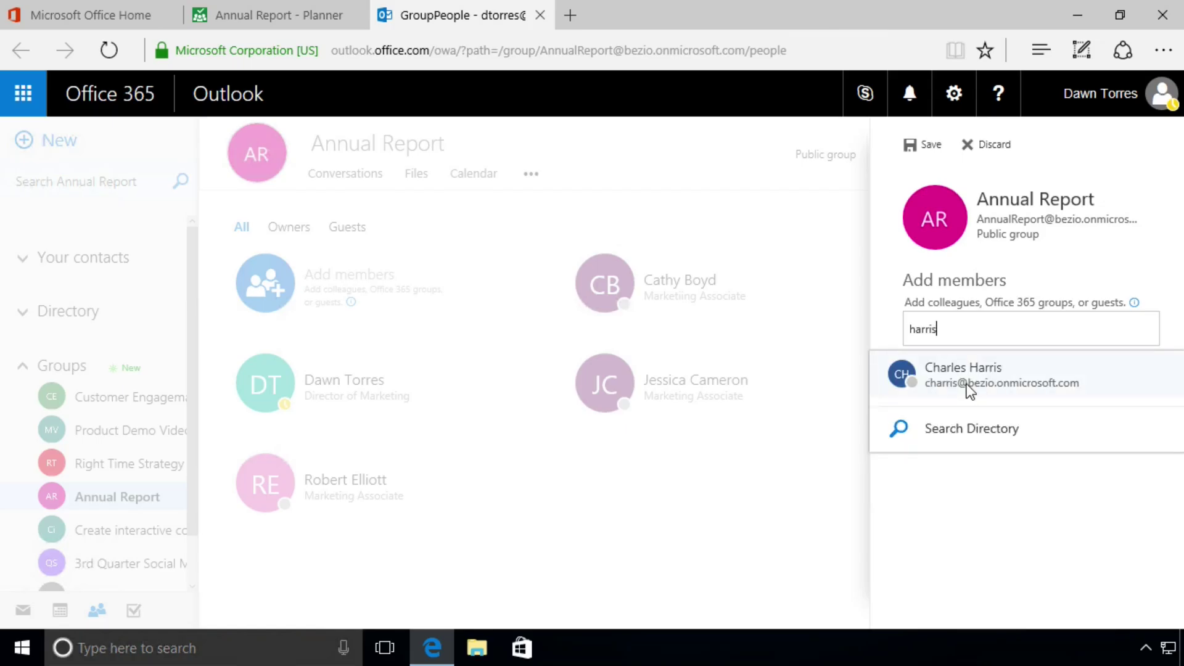
pyautogui.click(983, 368)
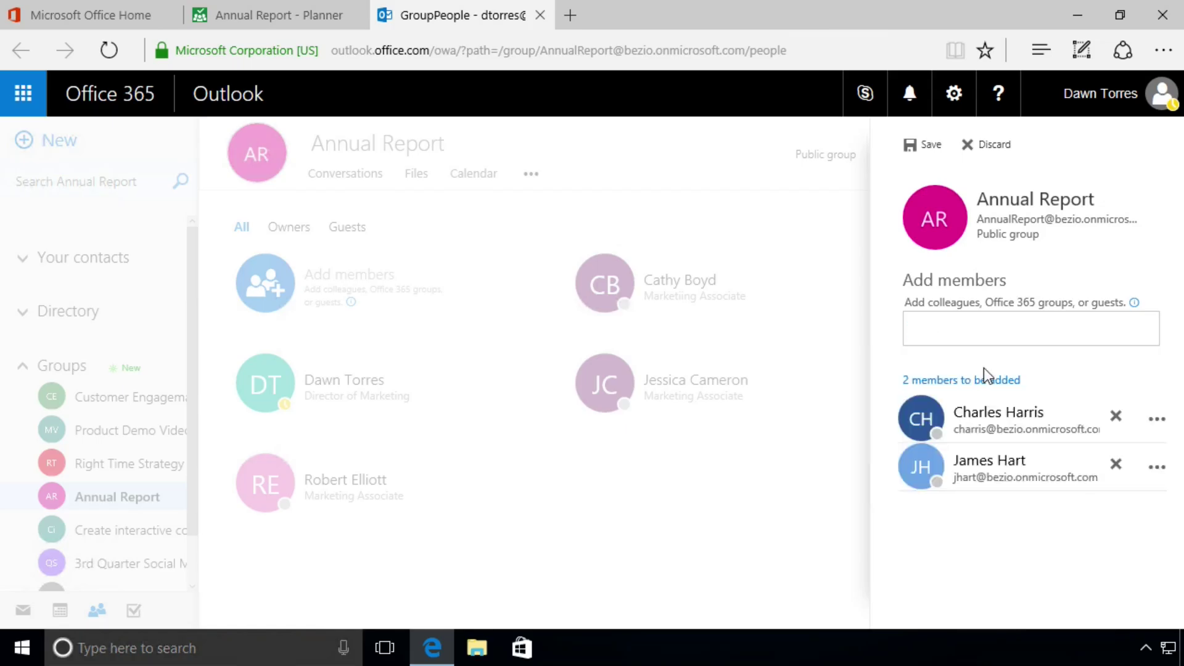
pyautogui.click(930, 144)
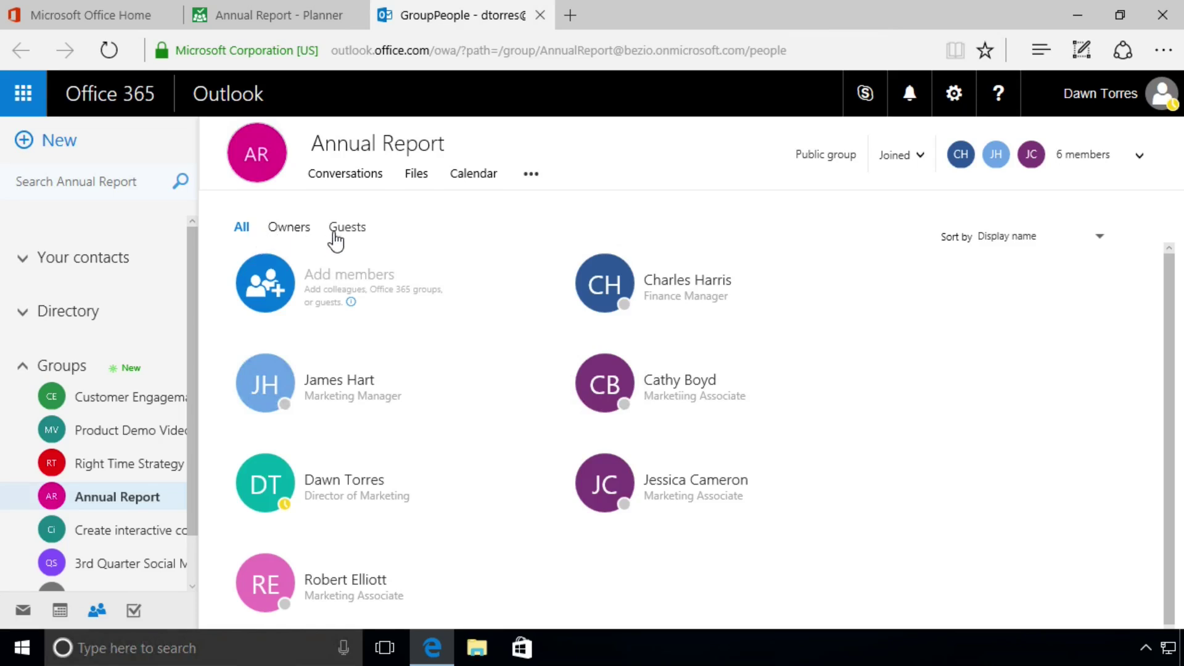
# Check the group's owners, then filter to the Guests list, which is empty
pyautogui.click(290, 228)
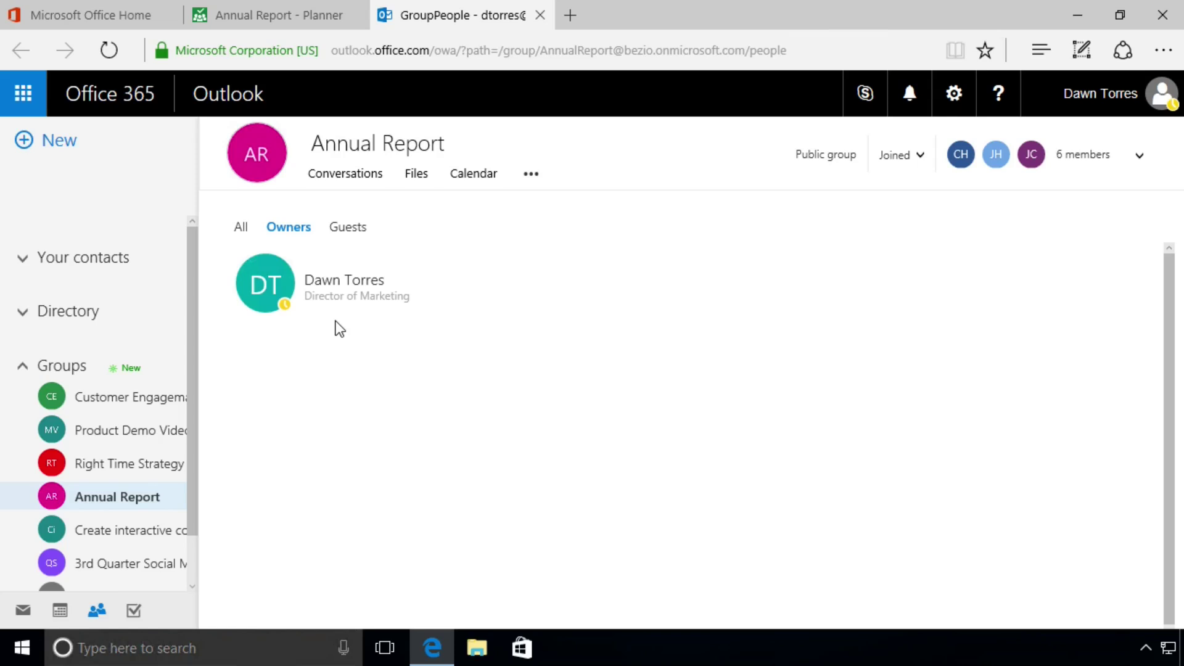
pyautogui.click(344, 228)
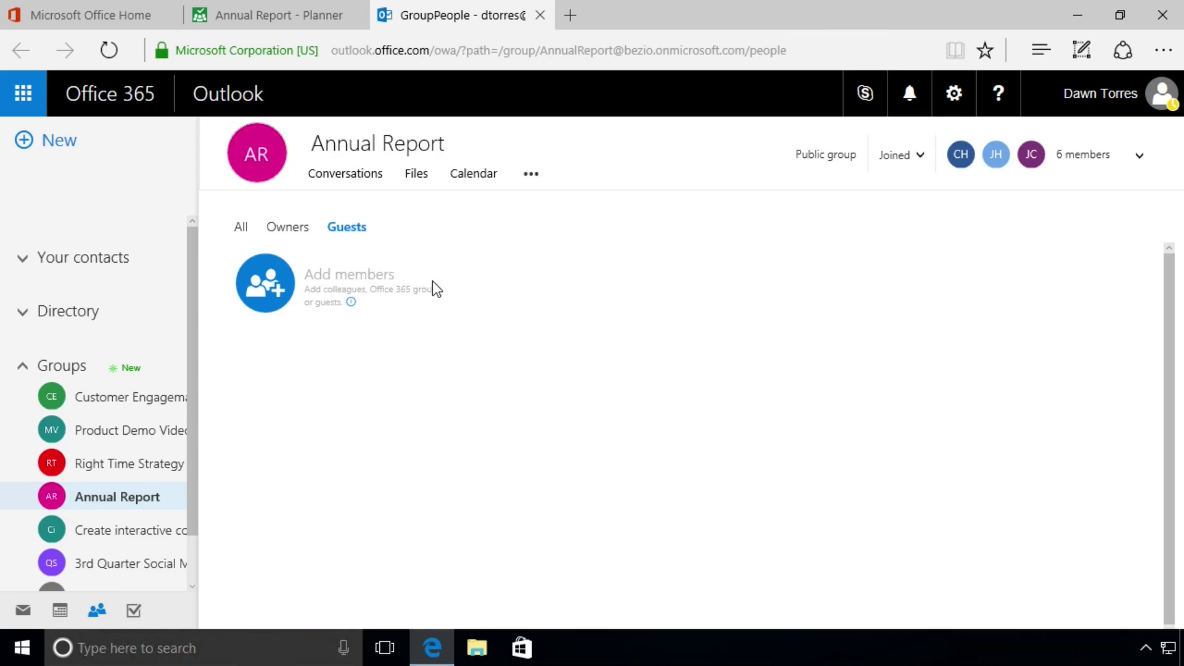
# Enter the outside guest's e-mail address, choose the Guest suggestion, and save it to the group
pyautogui.click(268, 290)
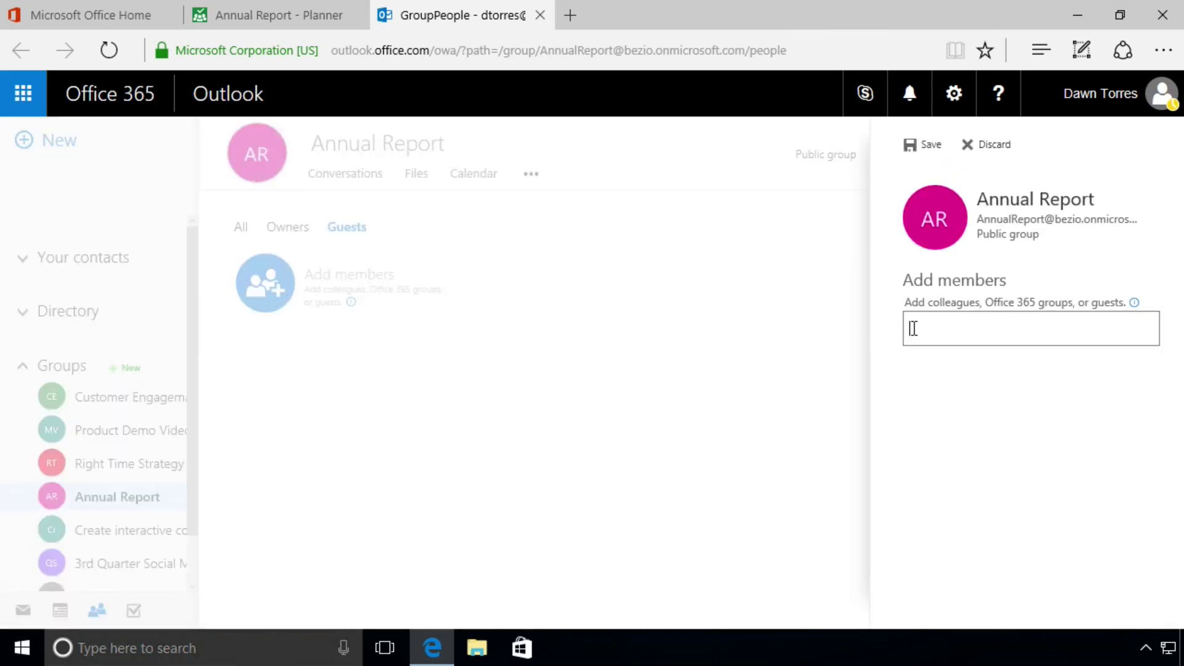
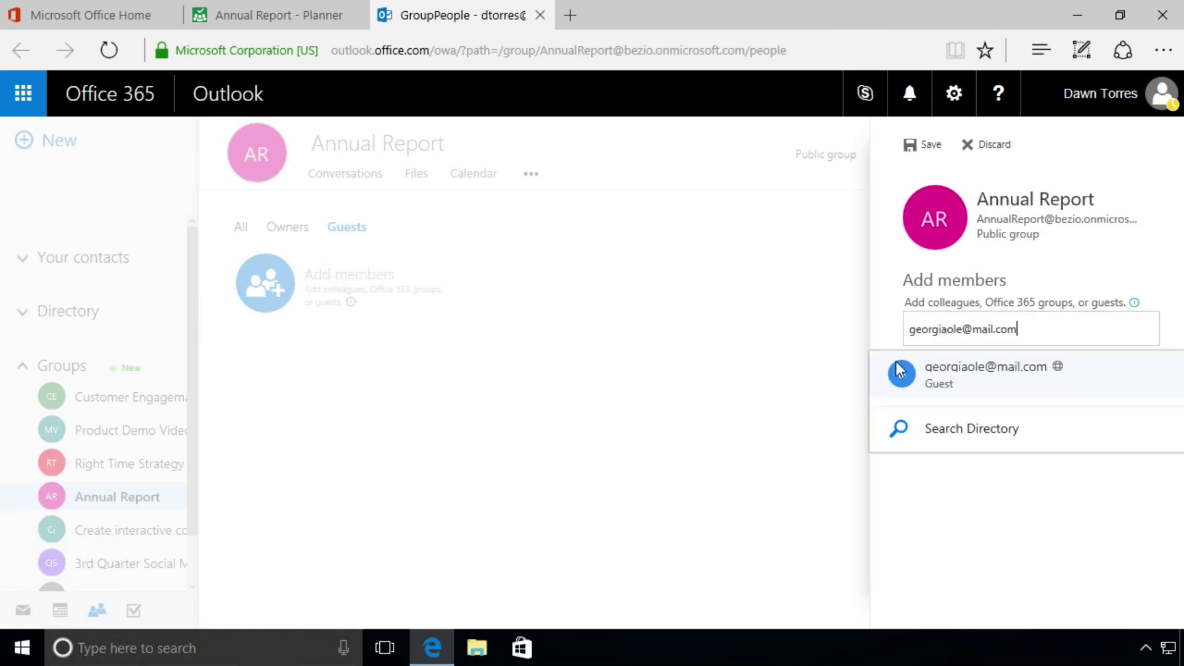
pyautogui.click(979, 378)
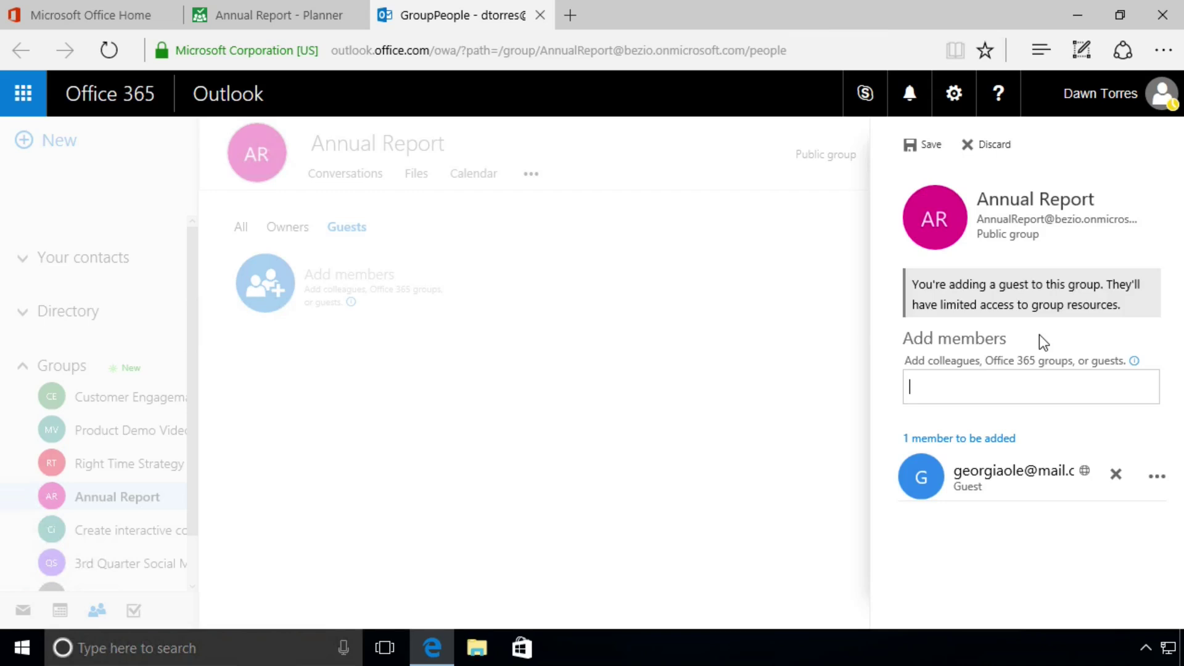
pyautogui.click(927, 149)
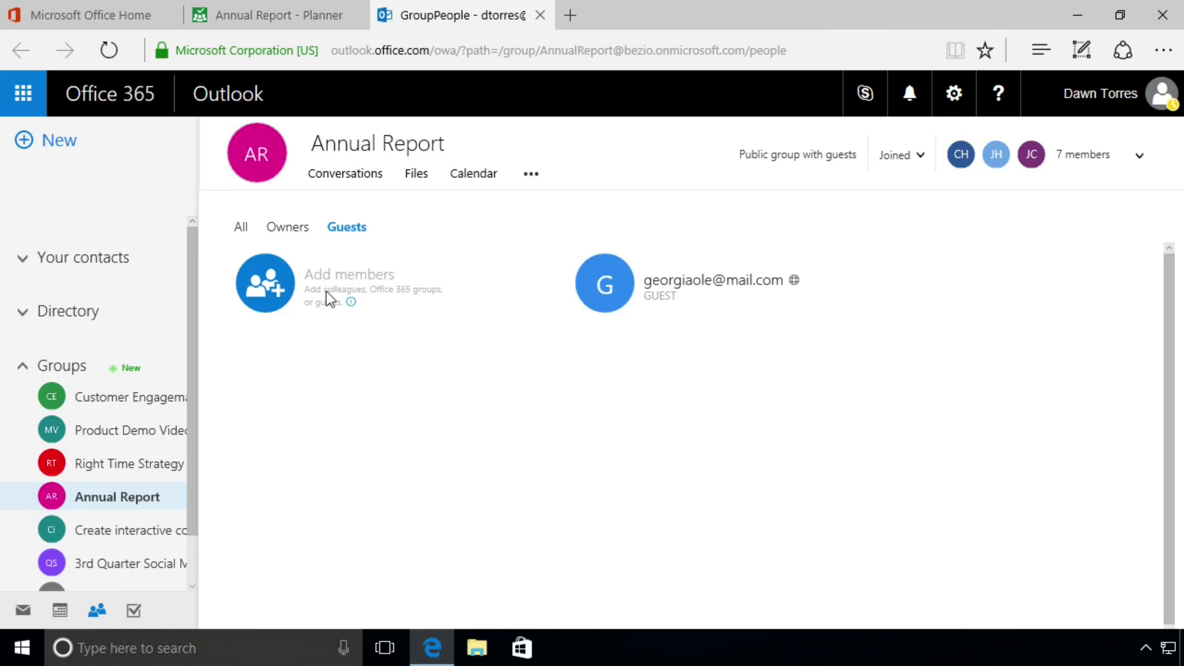
# Make the CB marketing associate a group owner from the All members list
pyautogui.click(242, 228)
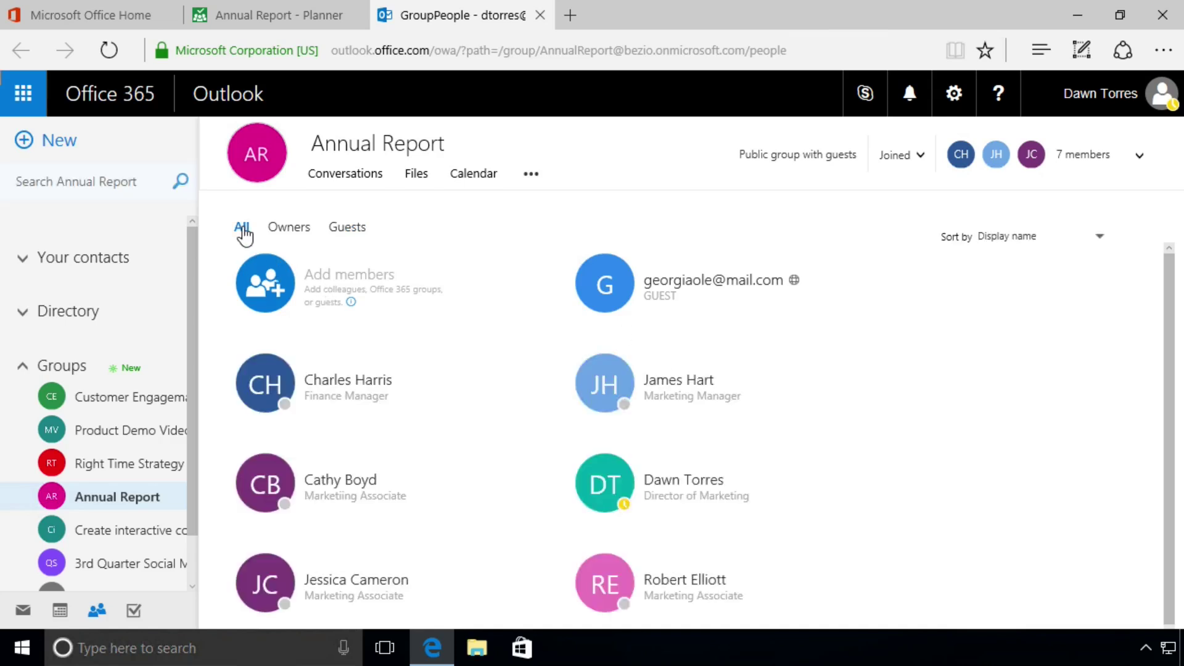
pyautogui.moveTo(444, 367)
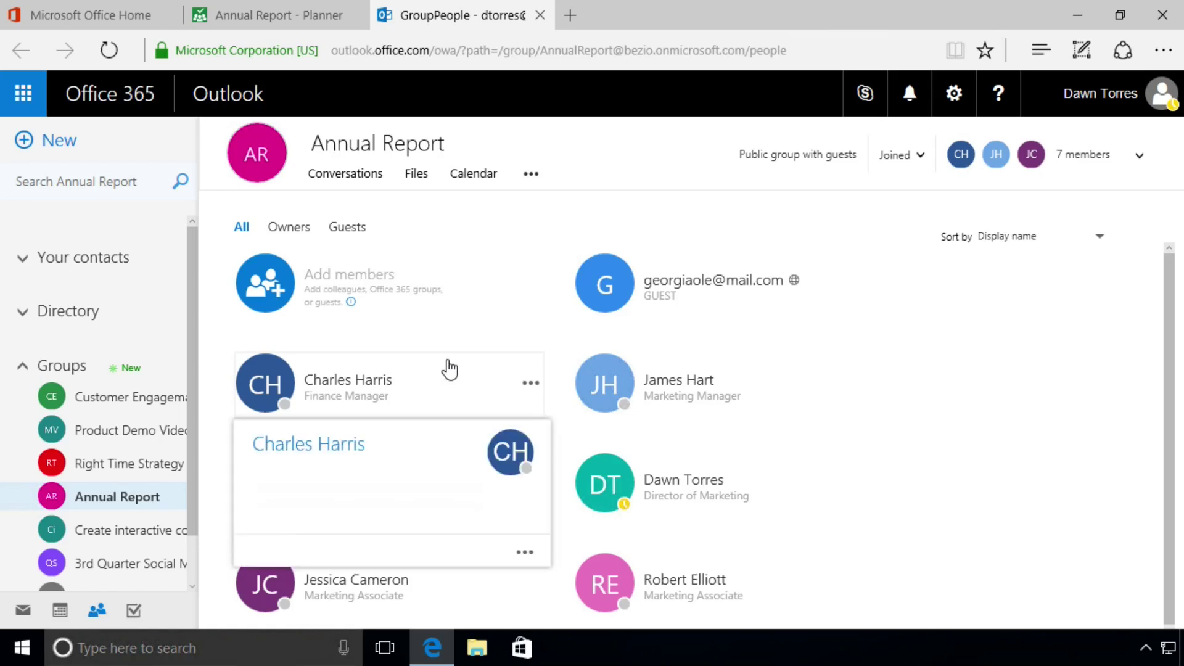
pyautogui.moveTo(669, 304)
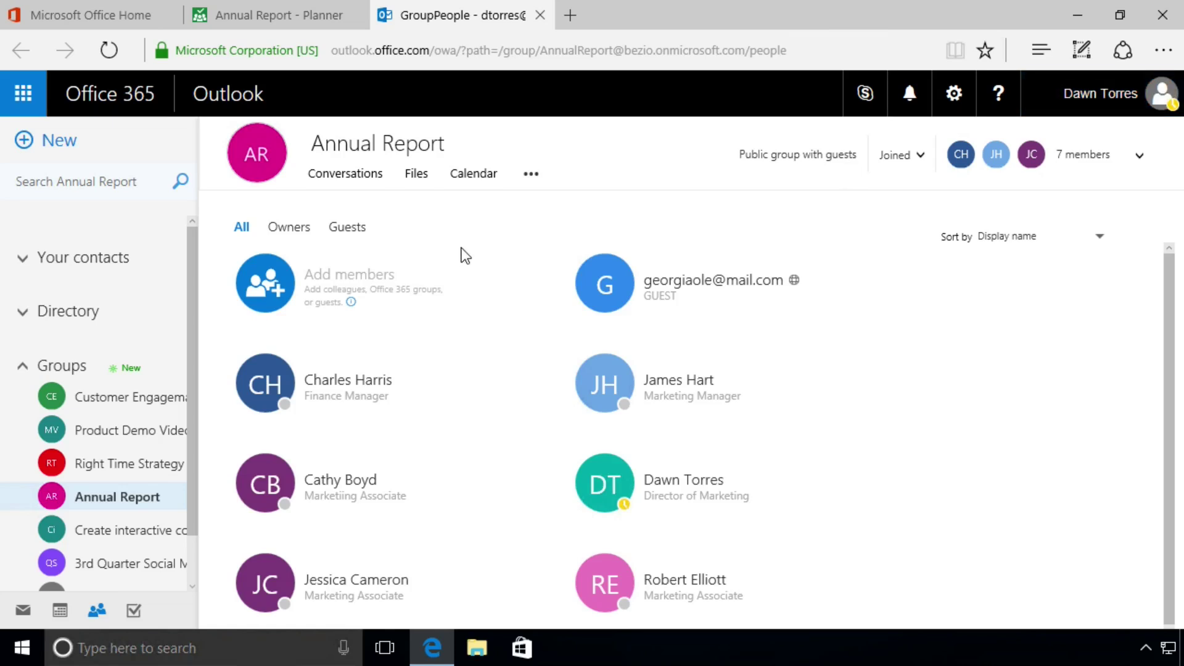
pyautogui.moveTo(433, 495)
pyautogui.rightClick(448, 483)
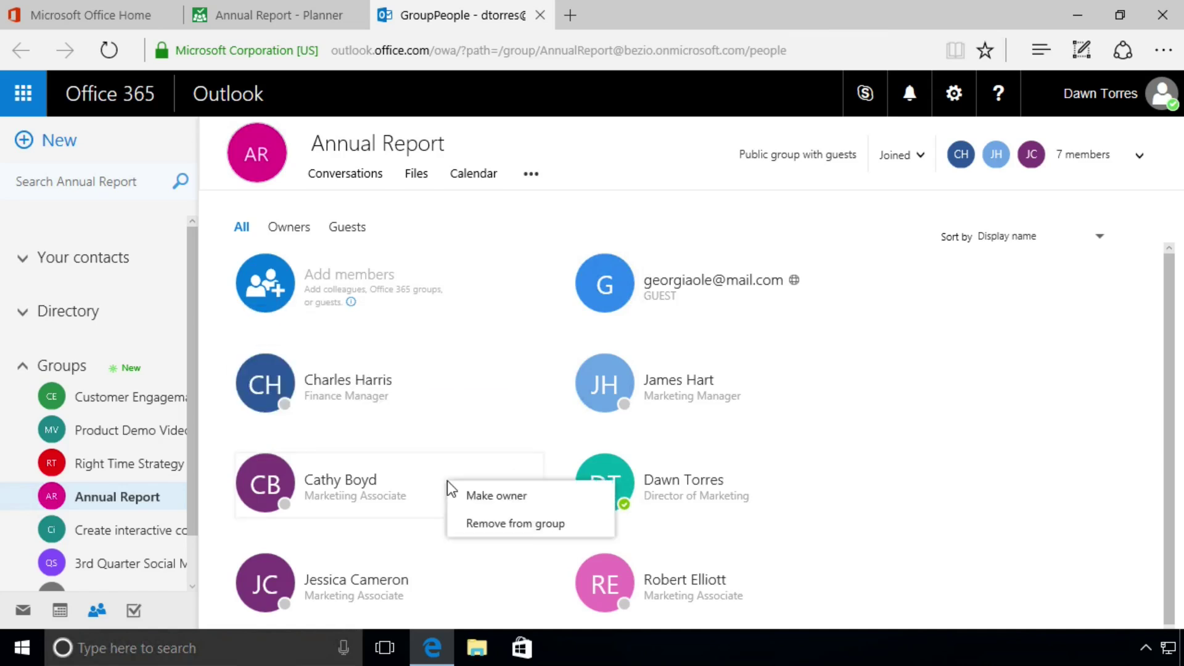
pyautogui.click(500, 503)
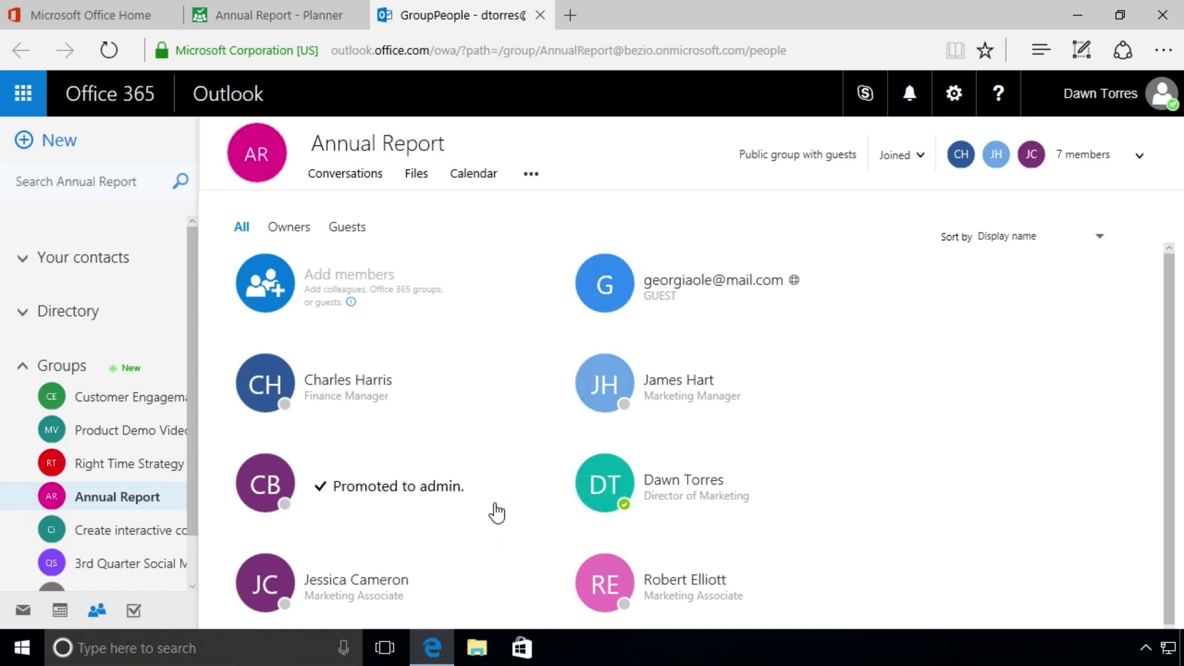
# Confirm the new owner on the Owners tab, then return to the full member list
pyautogui.moveTo(414, 520)
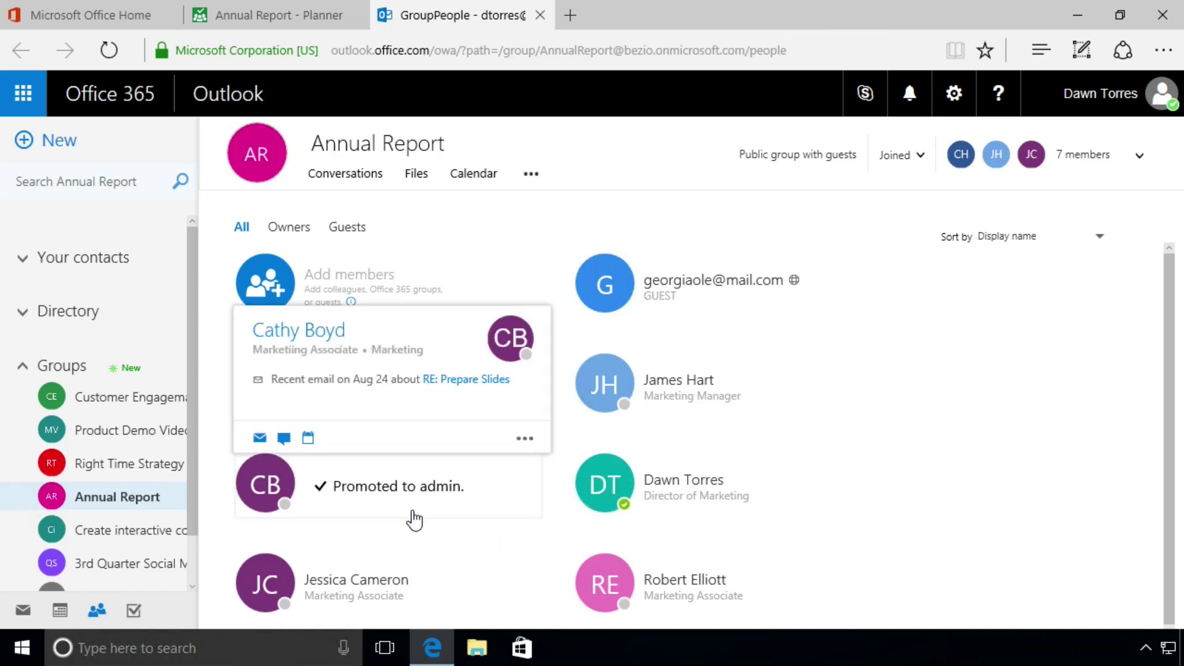
pyautogui.click(298, 228)
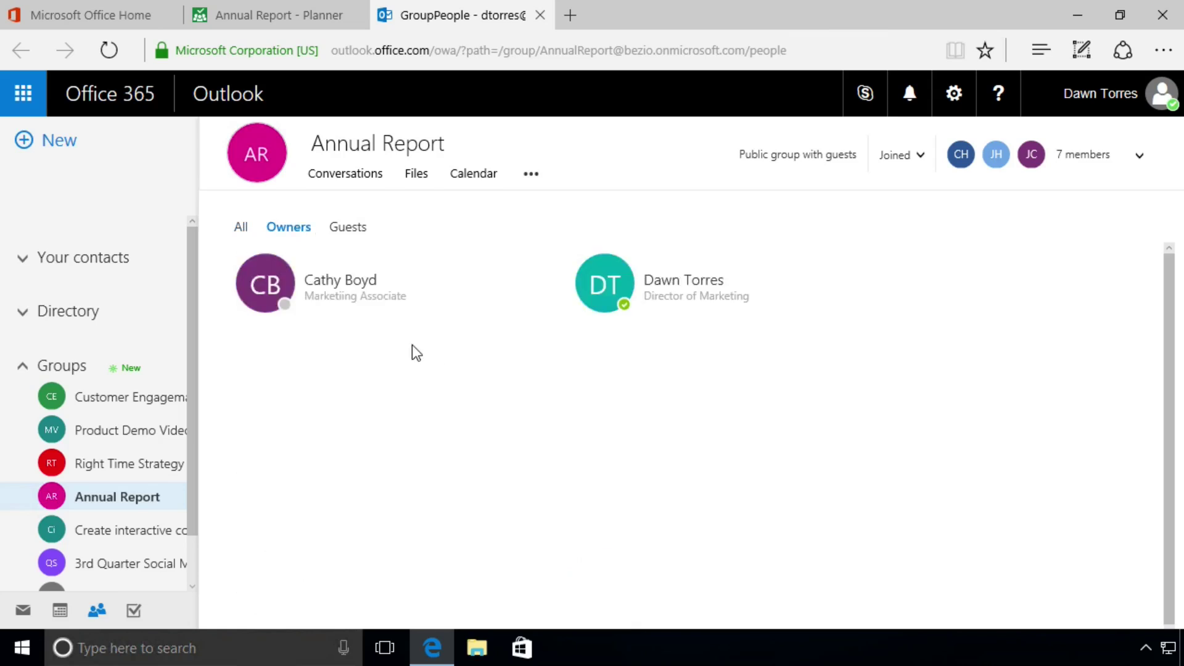
pyautogui.click(241, 230)
# Refresh the Annual Report plan and confirm its member list now shows seven members
pyautogui.moveTo(410, 367)
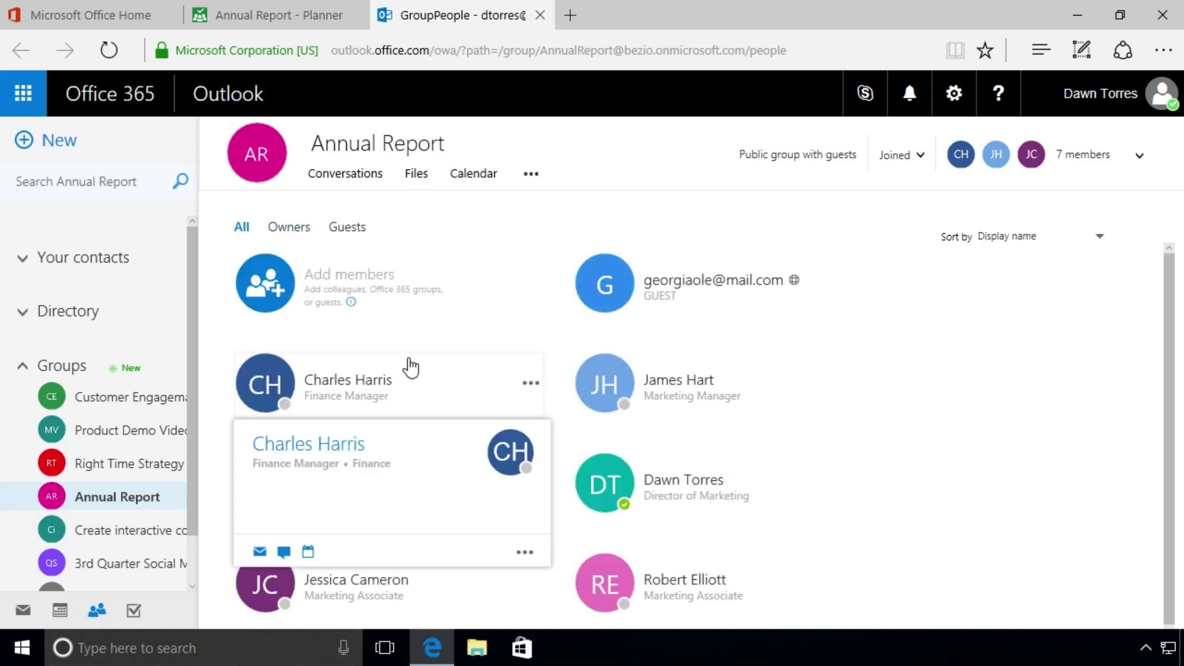
pyautogui.click(275, 17)
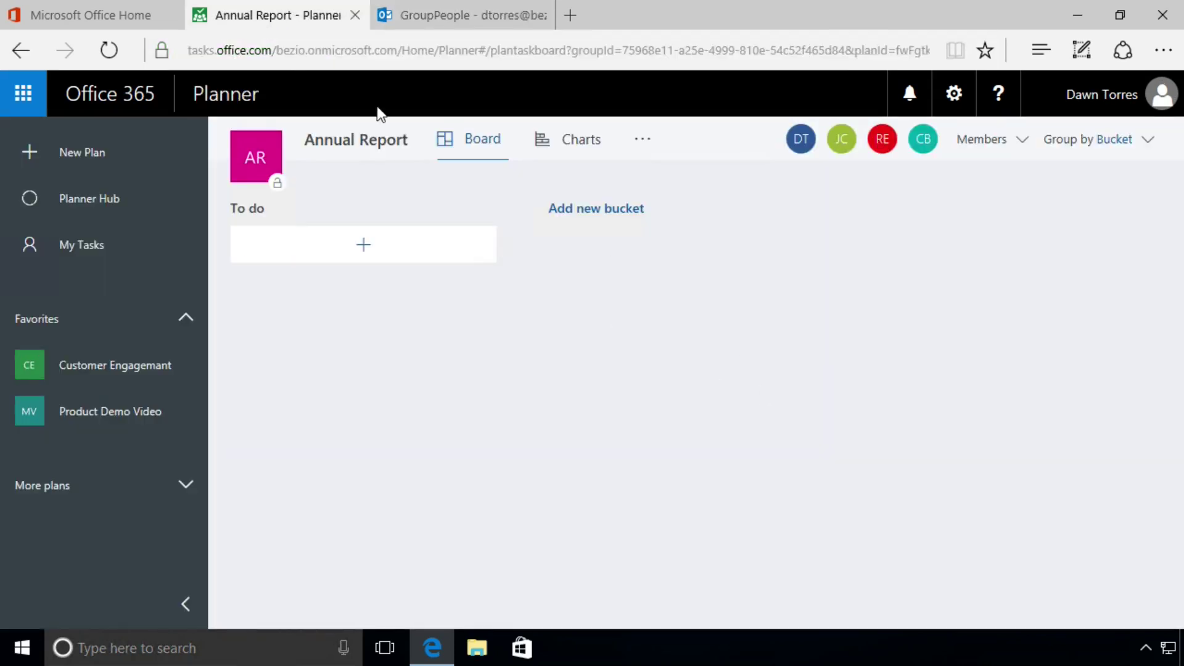
pyautogui.click(102, 59)
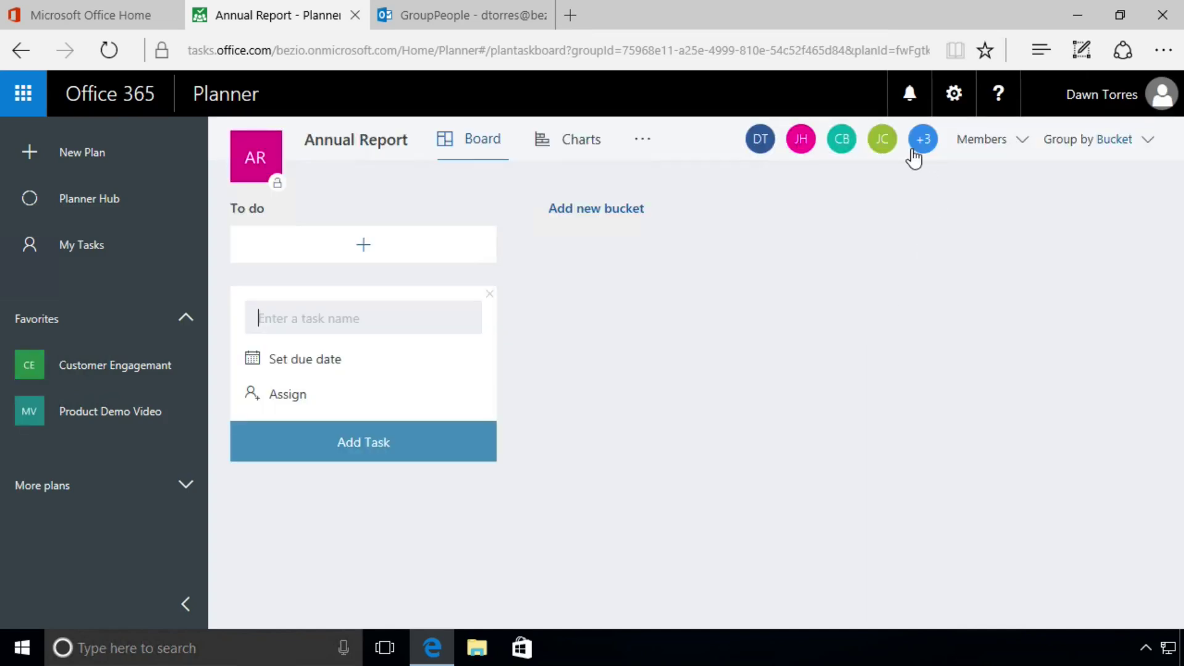
pyautogui.click(1019, 150)
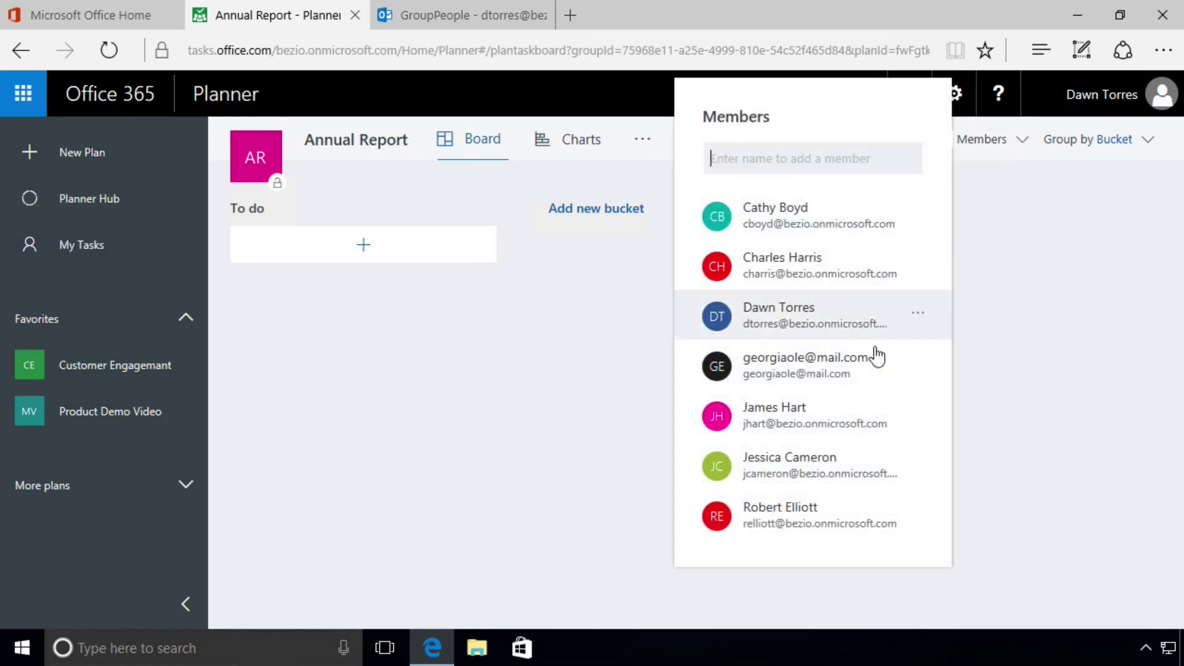
pyautogui.click(1044, 335)
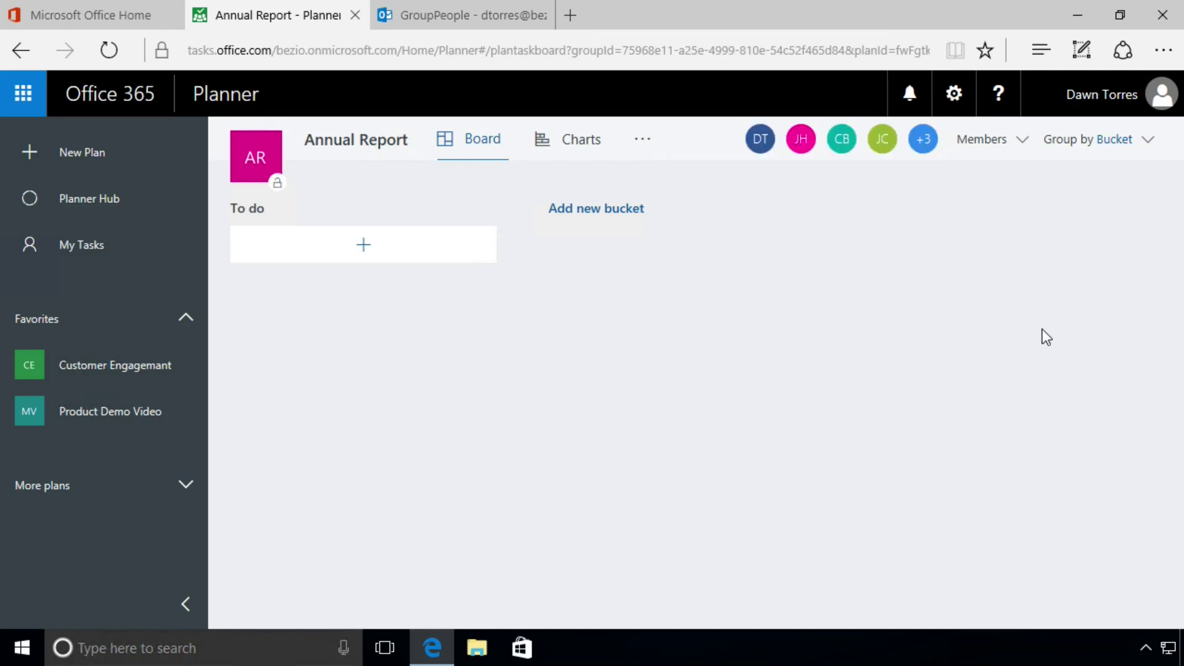